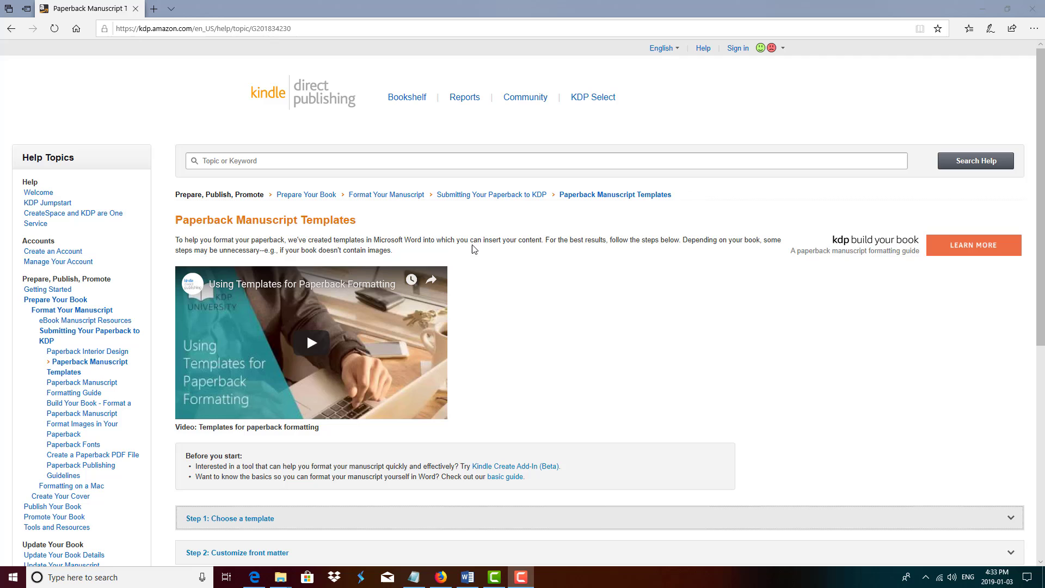
Select the help page's web address in the browser's address bar.
scroll(463, 262, down, 3)
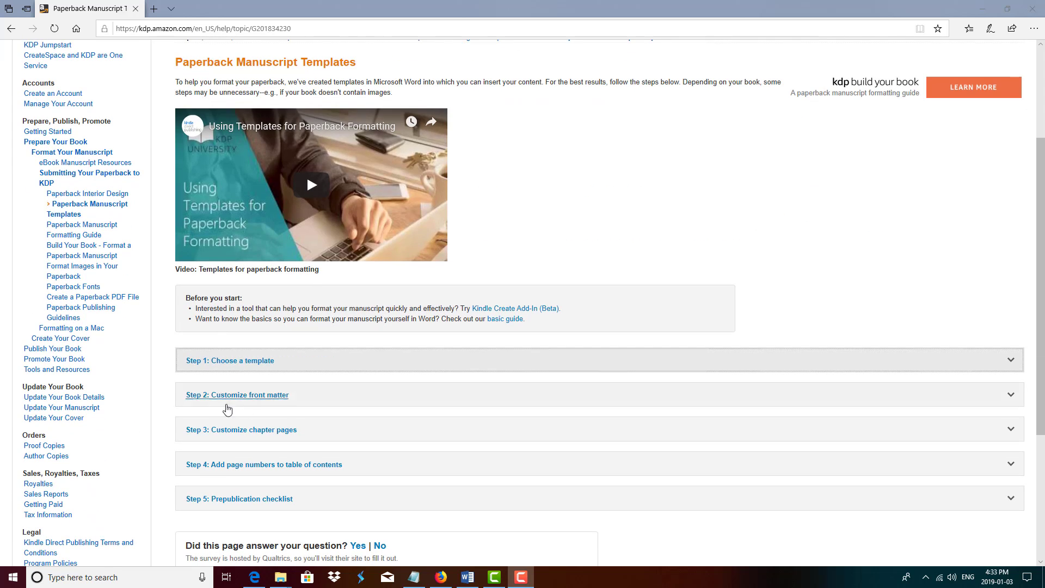
scroll(490, 283, up, 3)
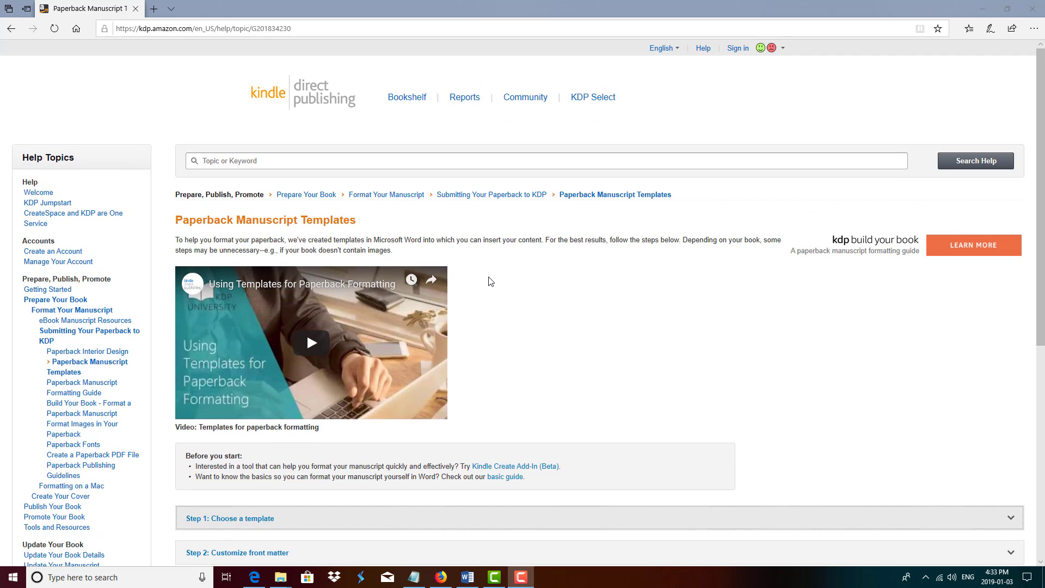
click(322, 29)
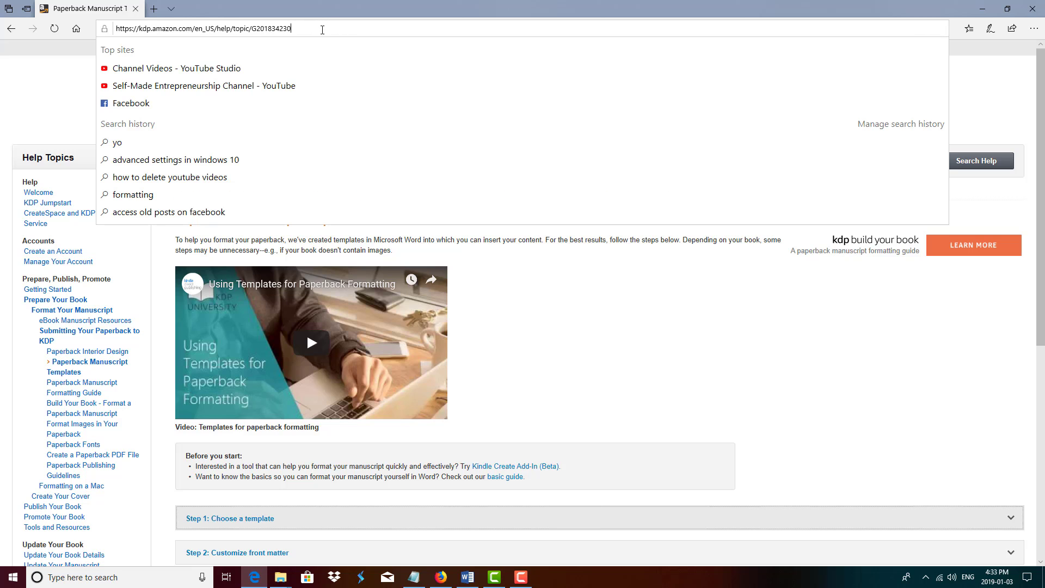
click(323, 30)
click(573, 302)
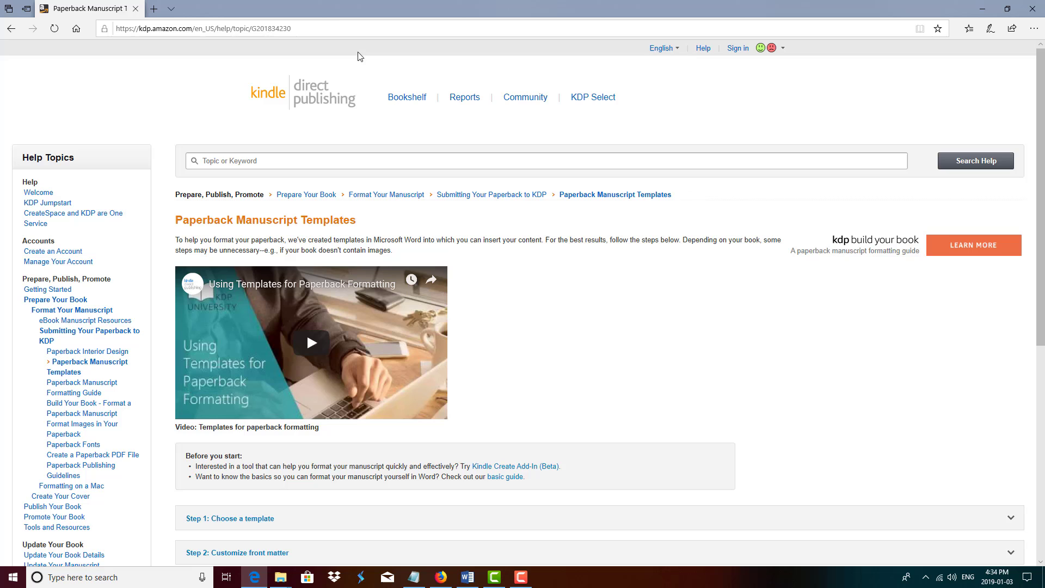
click(321, 30)
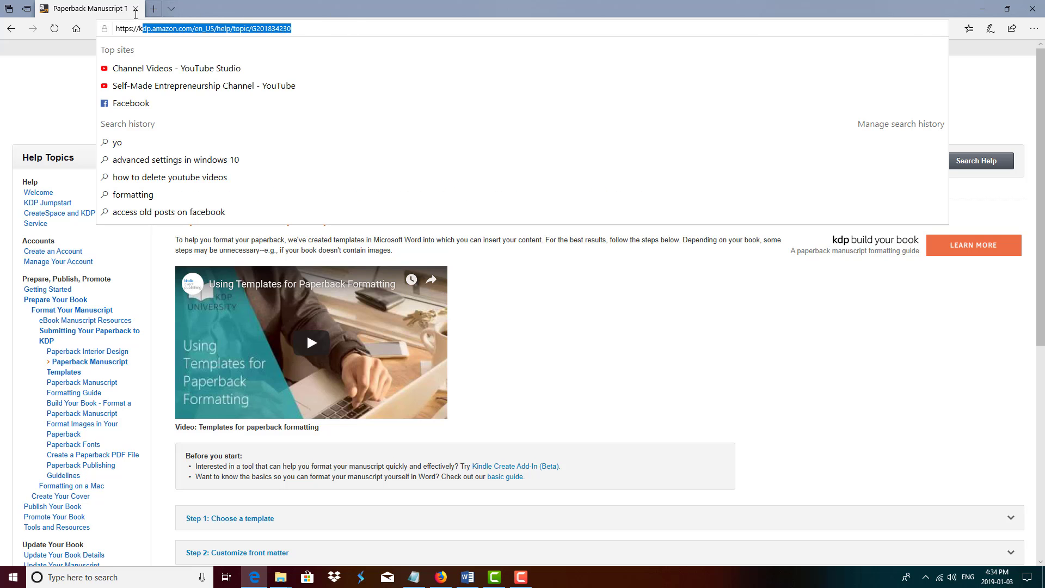
click(583, 345)
scroll(583, 345, down, 6)
scroll(532, 310, up, 2)
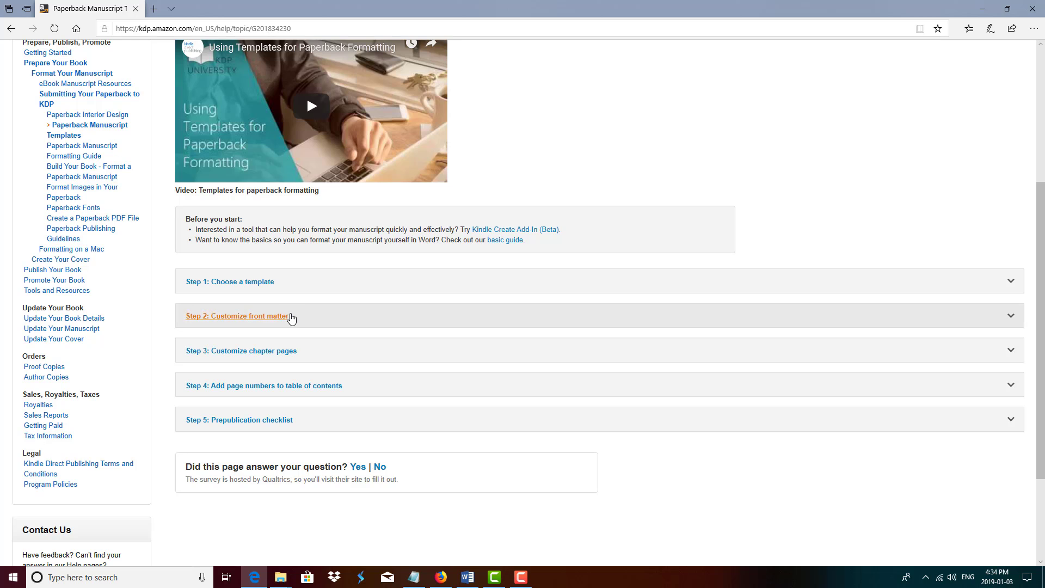
Expand 'Step 1: Choose a template' and list the blank templates by trim size.
click(231, 289)
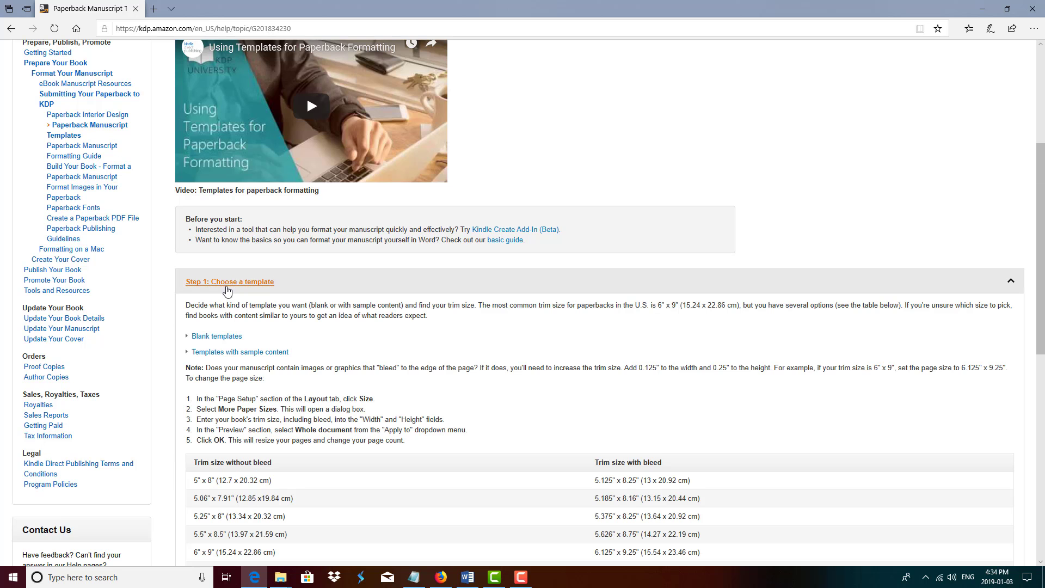
click(207, 337)
scroll(213, 332, down, 2)
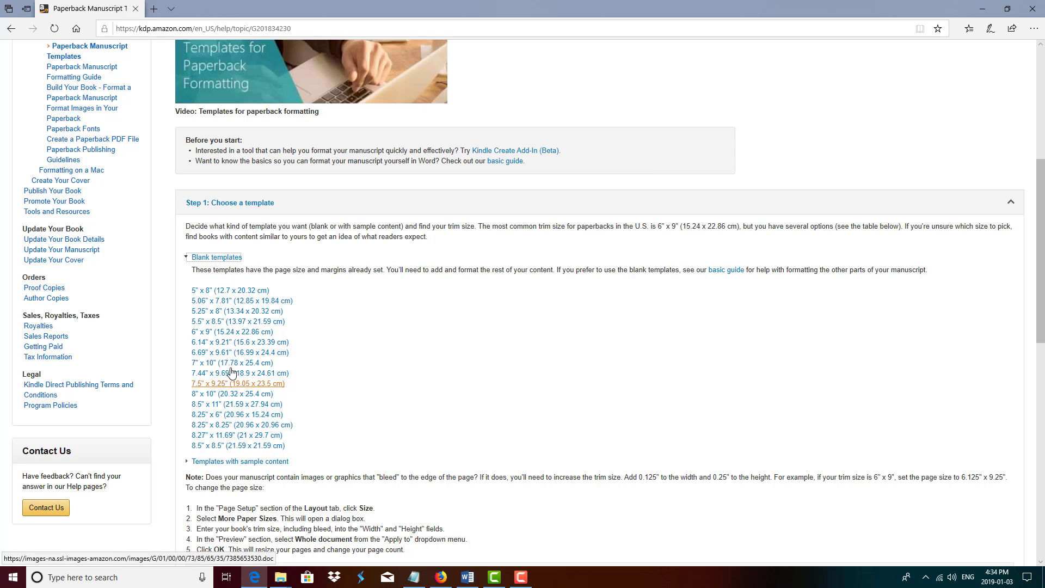
Switch to the Word manuscript and turn on Show/Hide ¶ formatting marks.
click(468, 577)
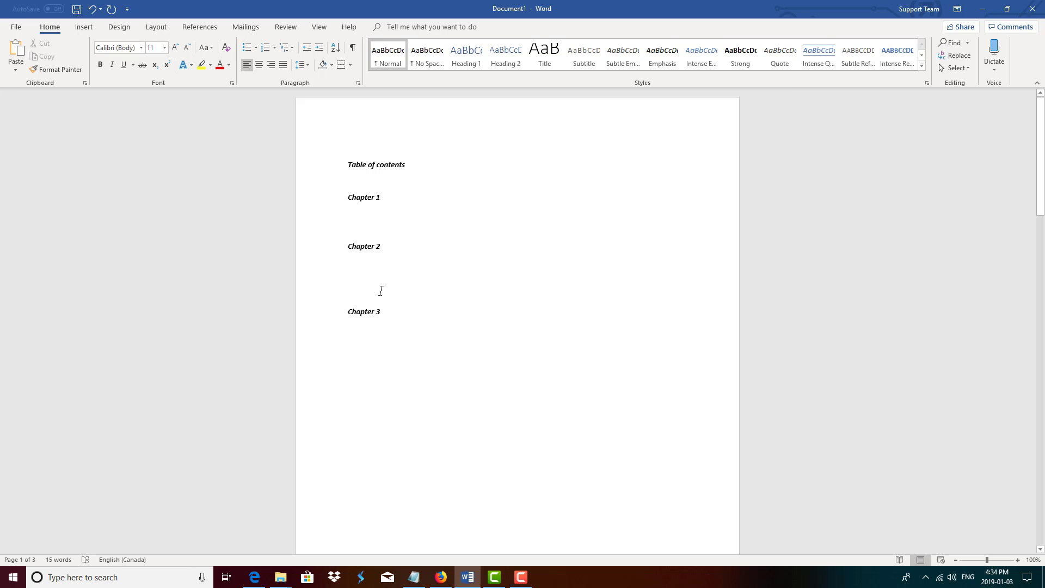
scroll(381, 291, down, 10)
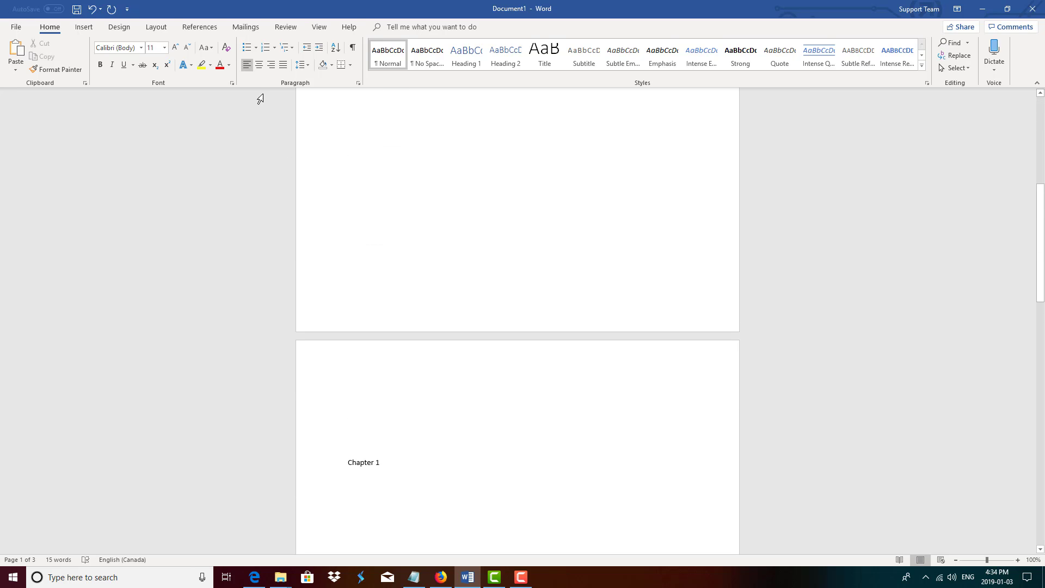
click(354, 48)
scroll(462, 354, down, 2)
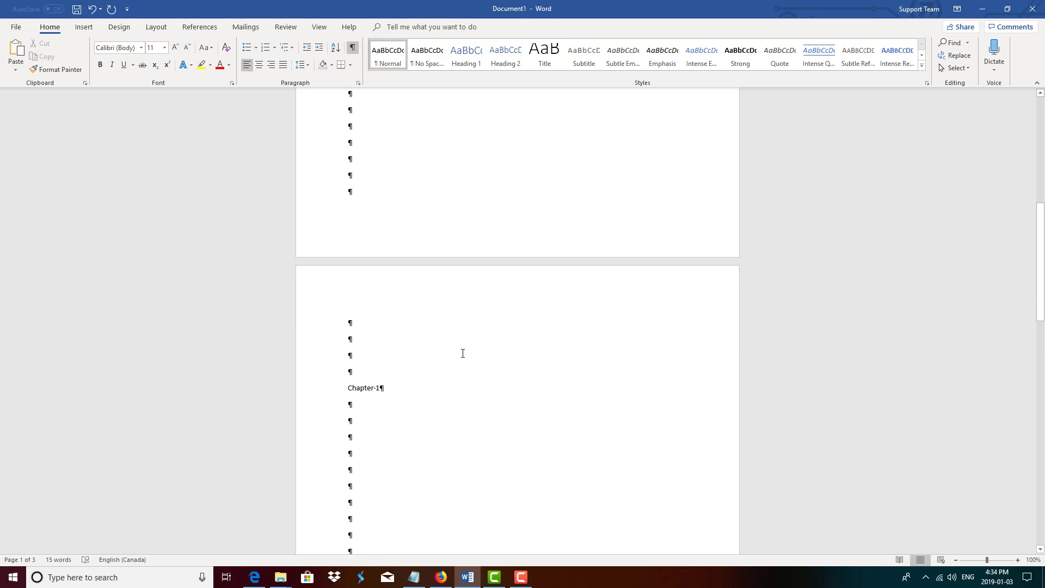
scroll(463, 353, down, 3)
scroll(452, 359, up, 3)
scroll(441, 362, down, 7)
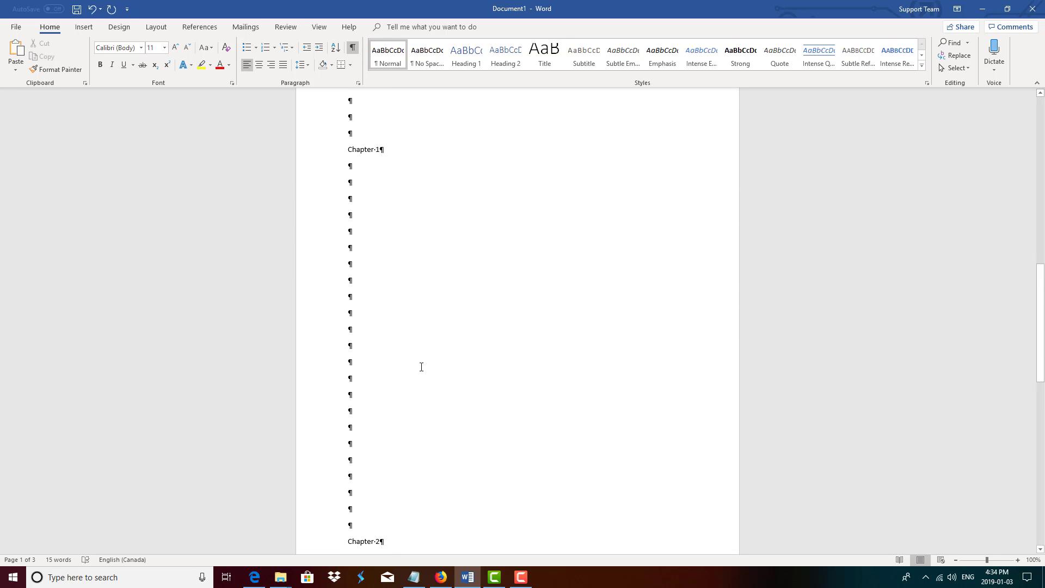
scroll(387, 434, up, 1)
scroll(355, 437, down, 3)
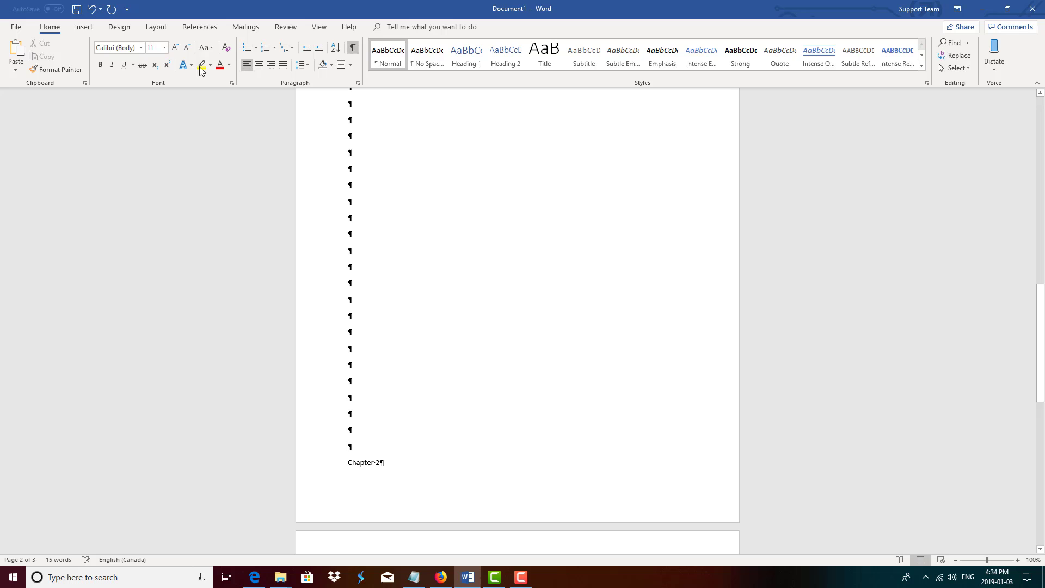
Insert page breaks so Chapter 2 and Chapter 3 each start on a new page.
click(80, 29)
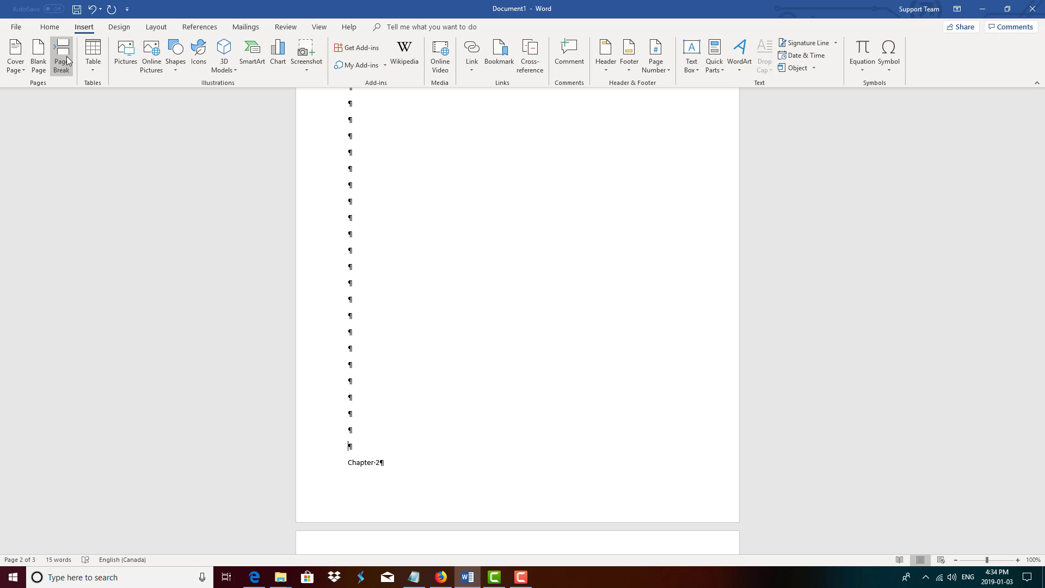
click(64, 54)
scroll(430, 402, up, 4)
scroll(427, 402, up, 5)
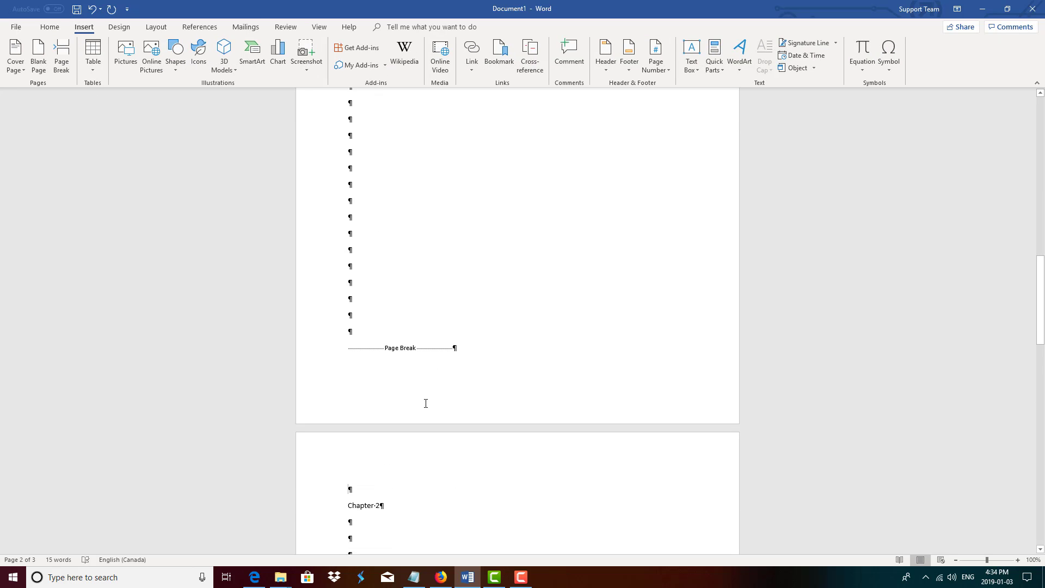
scroll(414, 406, down, 8)
scroll(382, 409, down, 1)
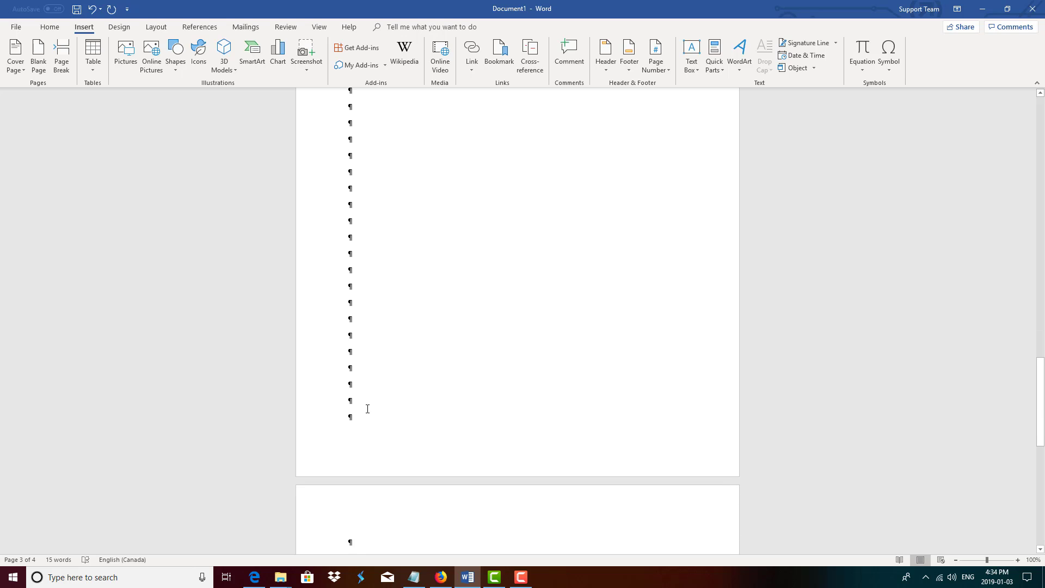
click(69, 56)
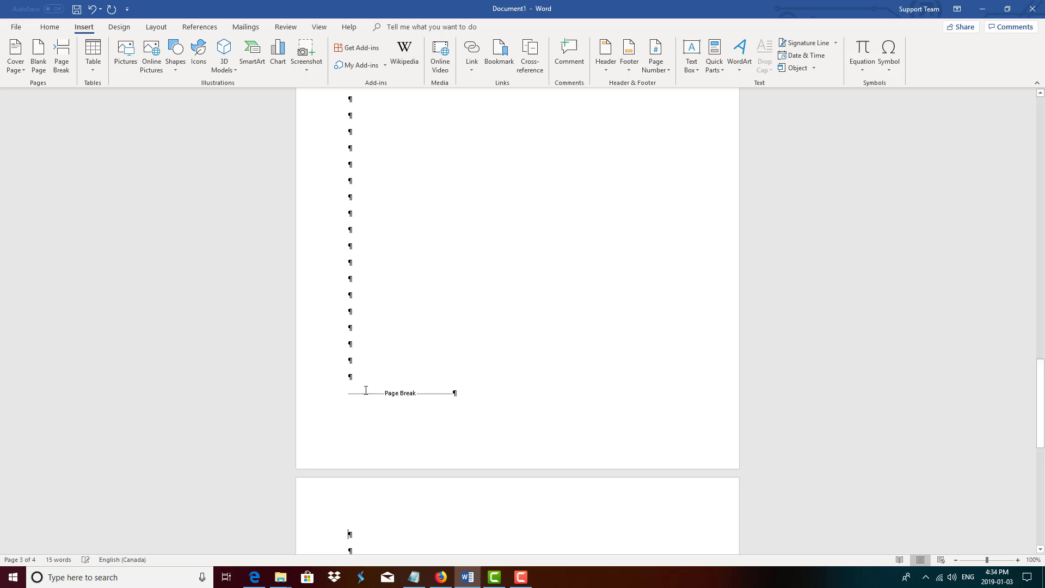
scroll(368, 394, down, 6)
scroll(371, 406, down, 2)
Delete the blank lines above Chapter 1.
scroll(371, 407, up, 11)
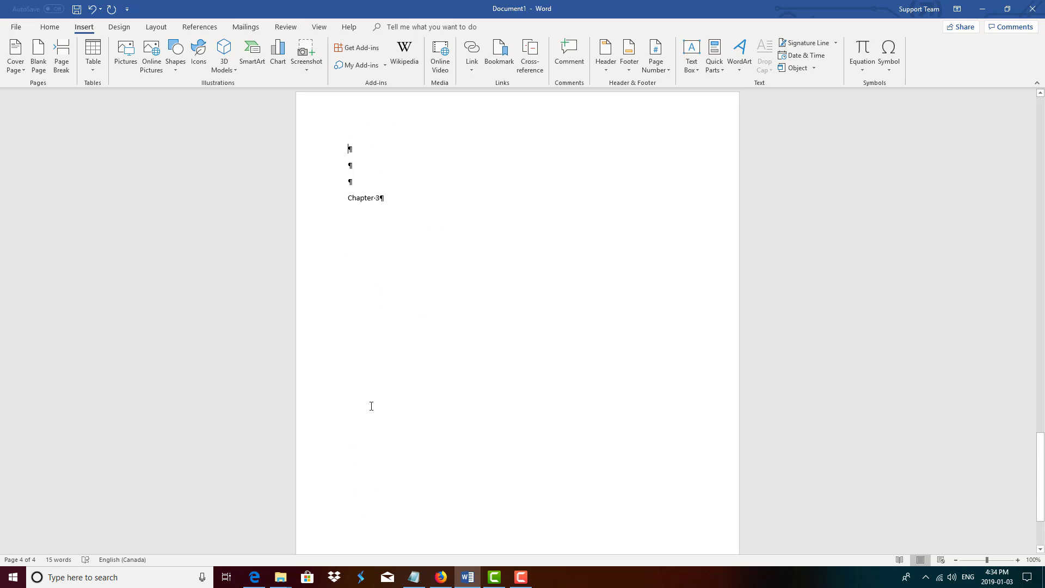
scroll(373, 408, up, 10)
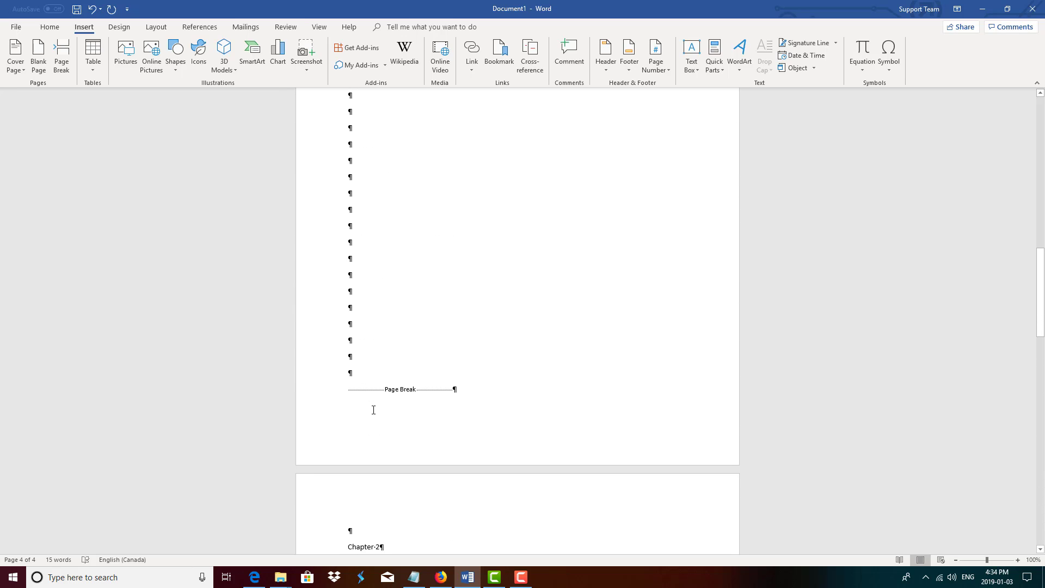
scroll(374, 410, up, 3)
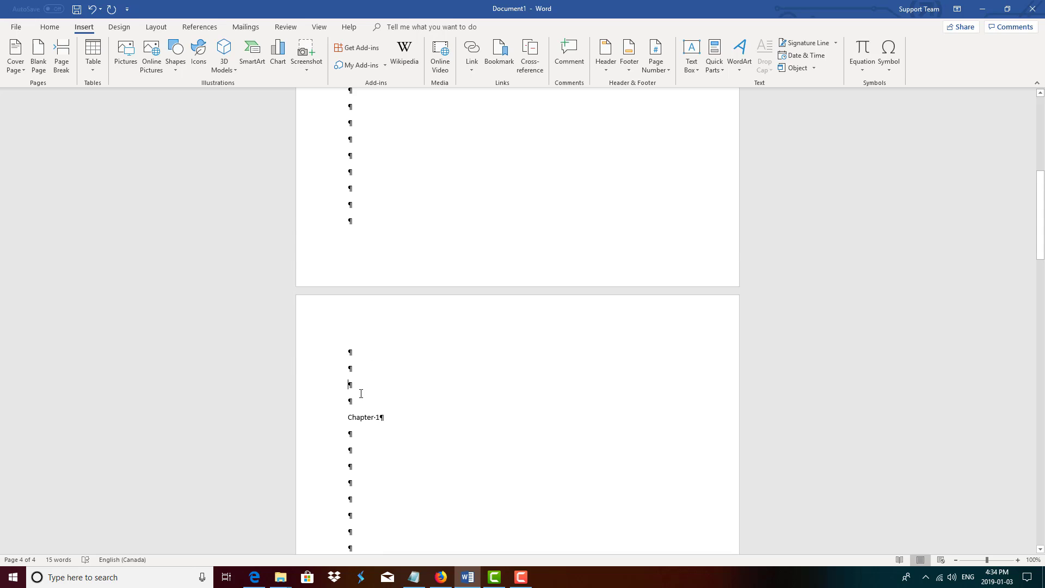
key(BackSpace)
key(BackSpace)
key(BackSpace)
Hide the formatting marks and apply Heading 1 to the Chapter 1 title.
click(47, 28)
click(353, 48)
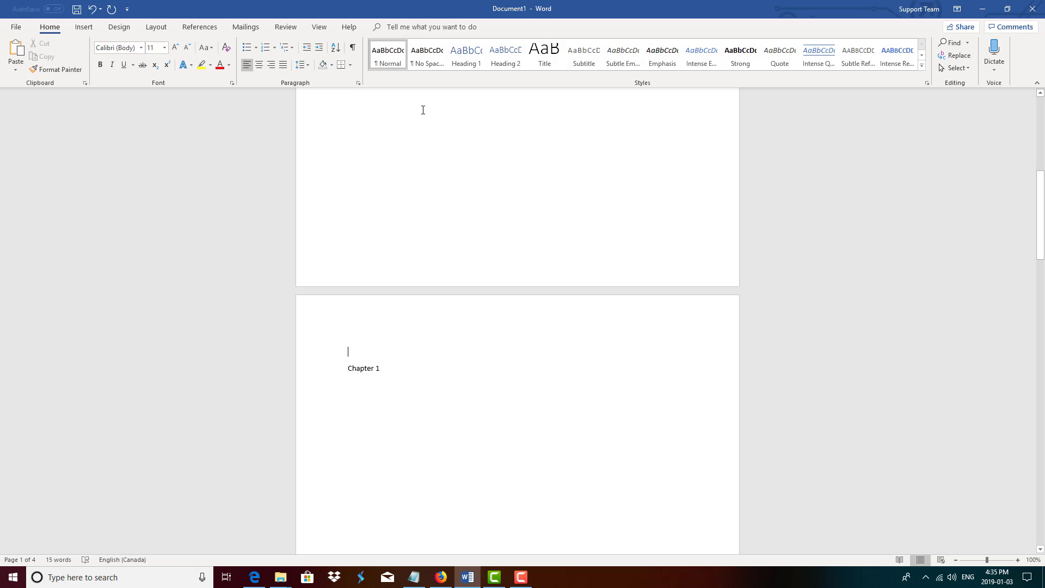
scroll(411, 319, down, 3)
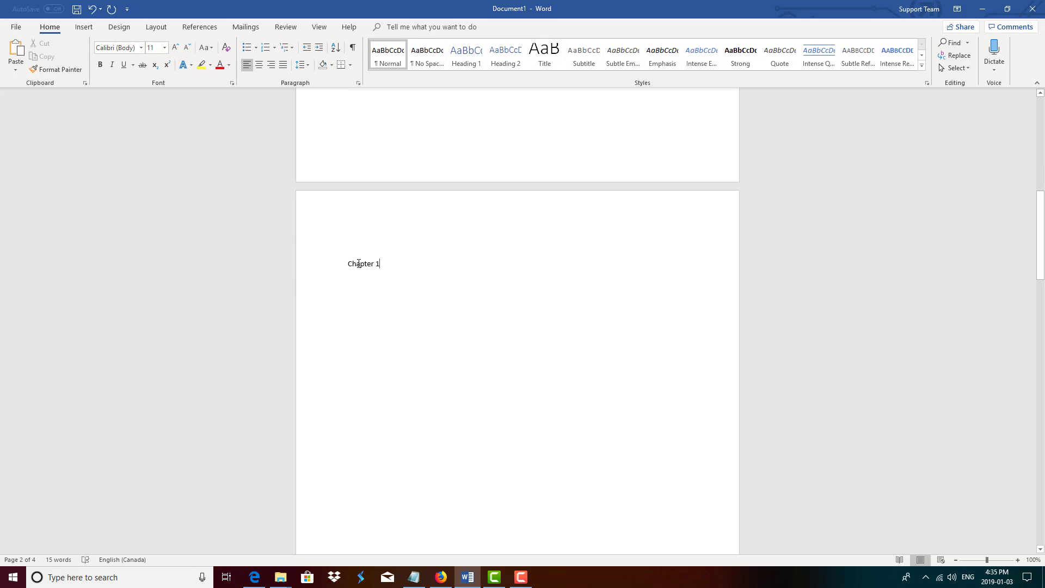
triple_click(359, 263)
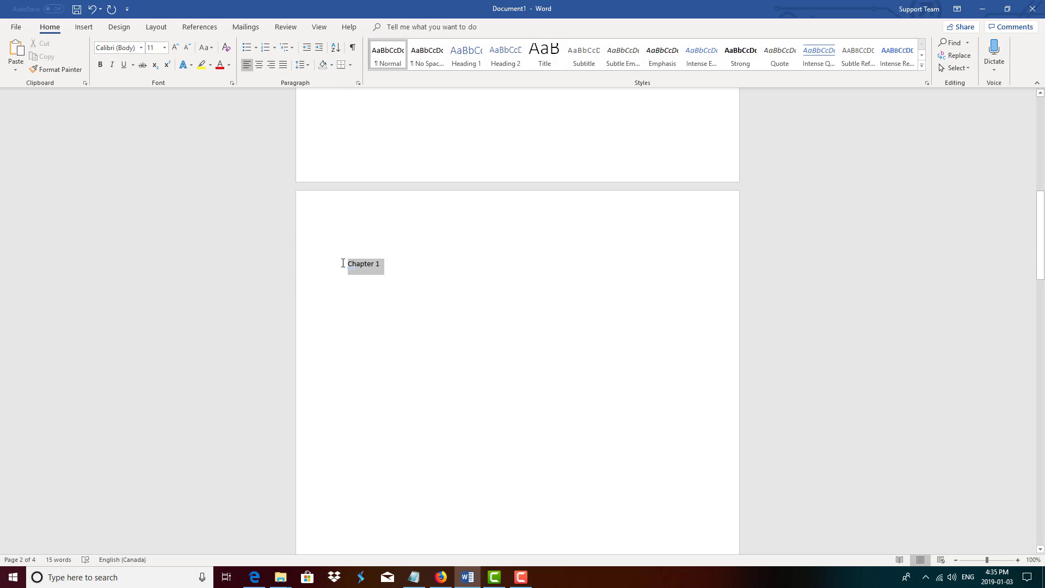
click(466, 59)
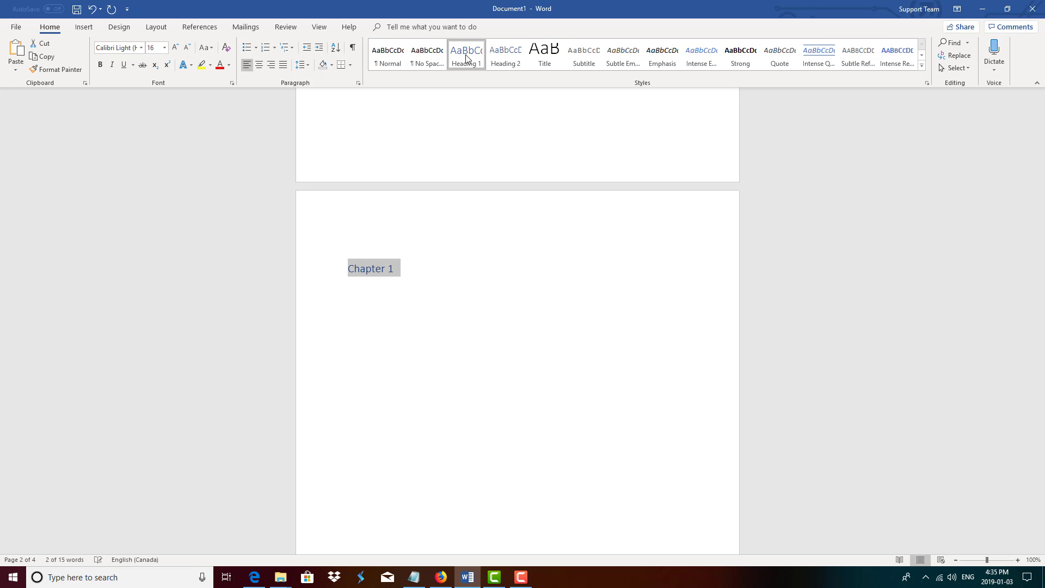
Apply the Heading 1 style to the Chapter 2 and Chapter 3 titles.
scroll(434, 306, down, 11)
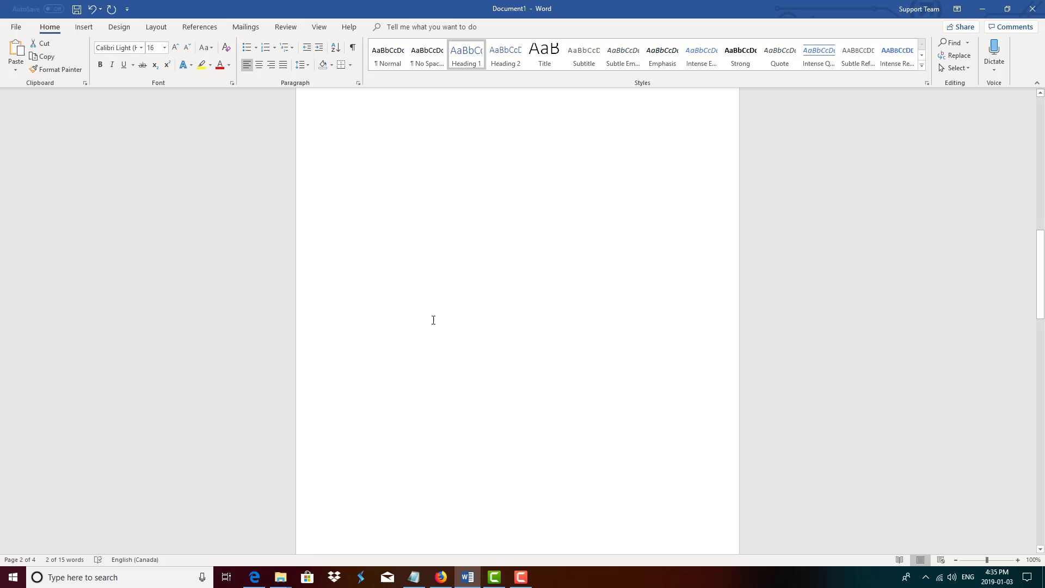
triple_click(359, 353)
drag(359, 353, 486, 103)
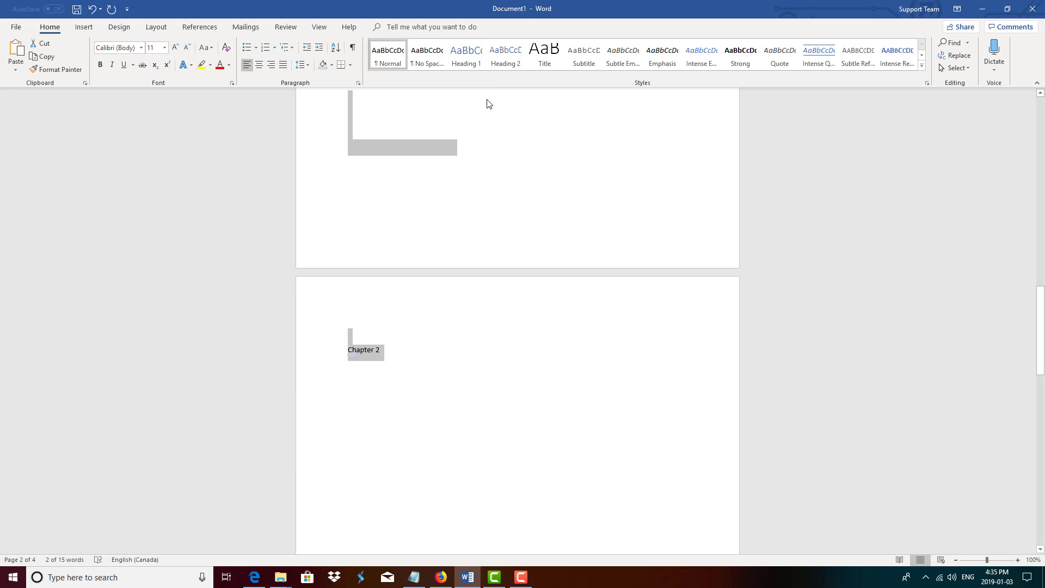
click(461, 58)
scroll(460, 411, down, 10)
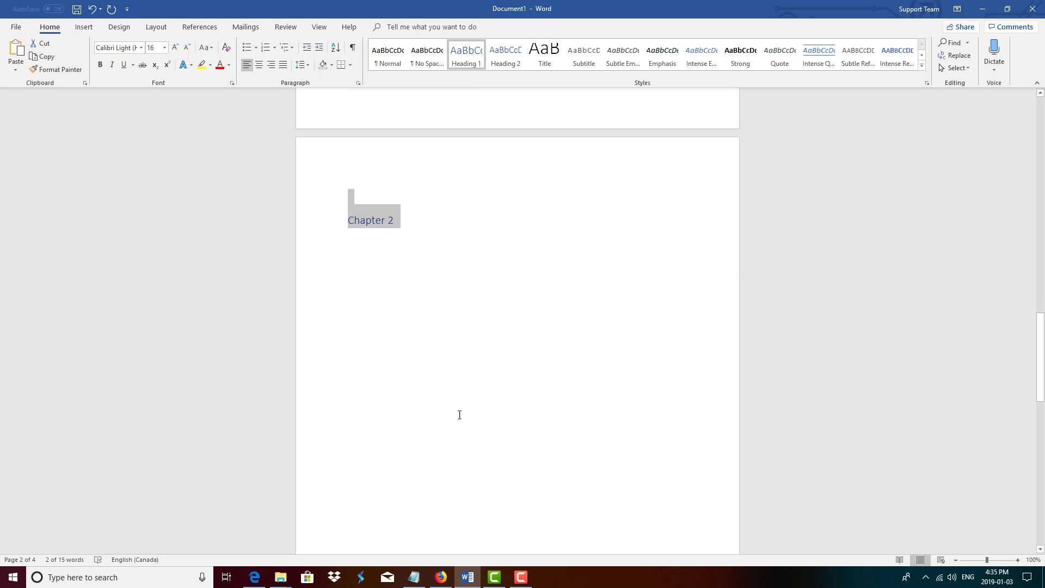
scroll(458, 414, down, 5)
click(334, 392)
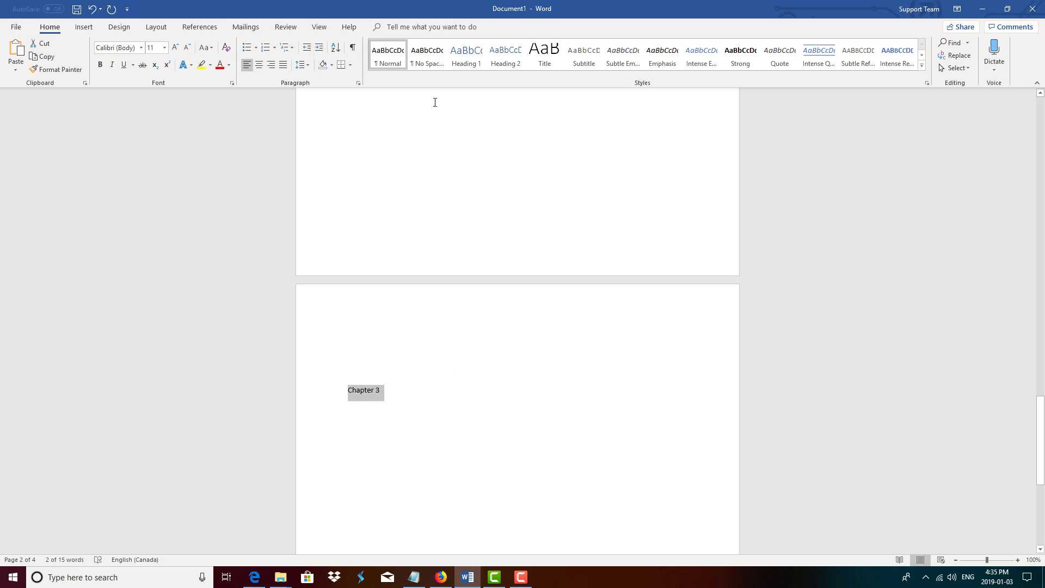
click(467, 56)
scroll(446, 427, up, 5)
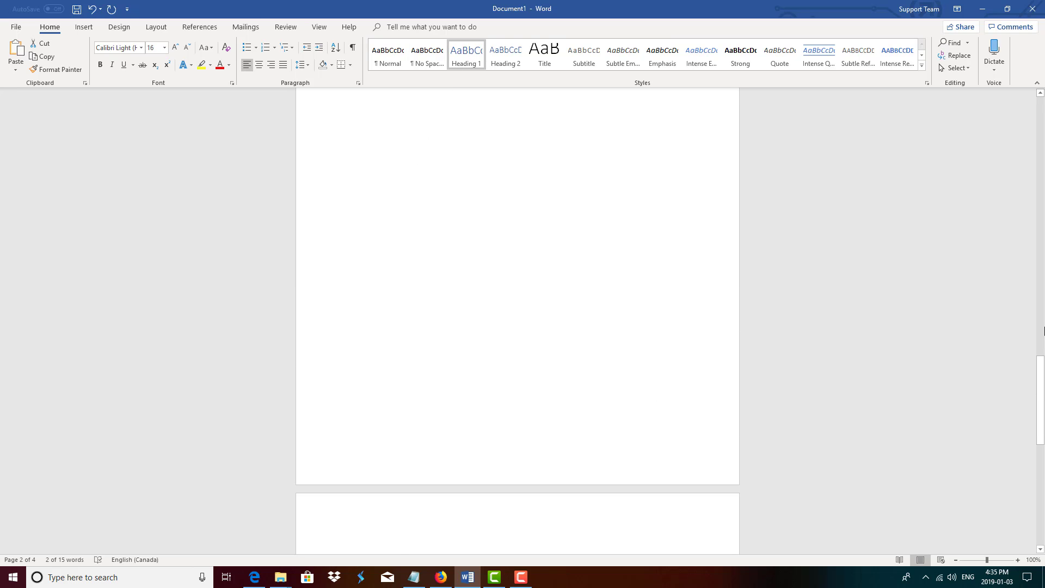
mouse_move(1041, 327)
mouse_down()
mouse_move(1042, 287)
mouse_move(1043, 316)
mouse_up()
Select the Chapter 1 entry in the table of contents on the first page.
scroll(1003, 234, up, 15)
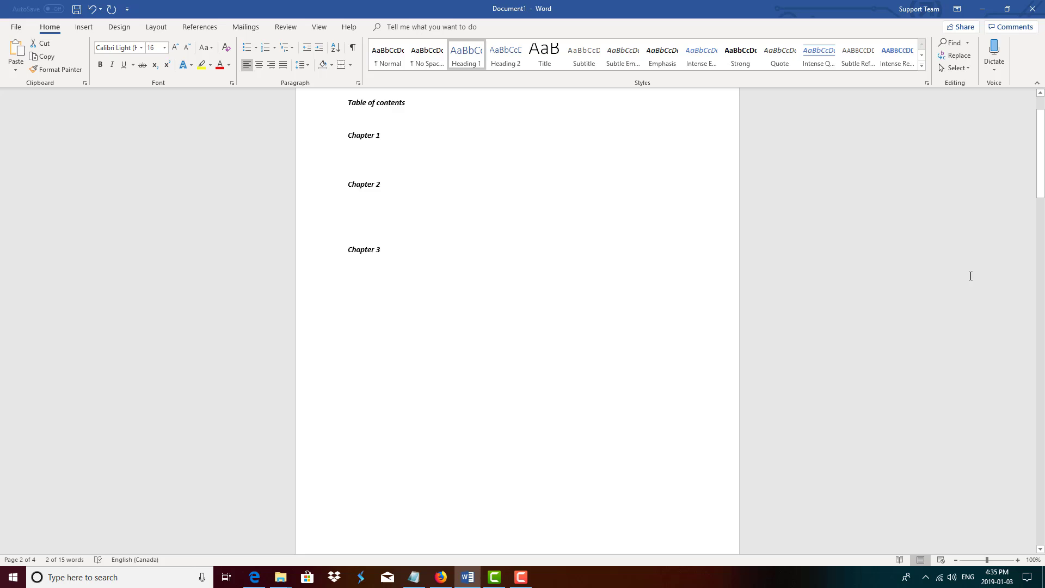
click(405, 288)
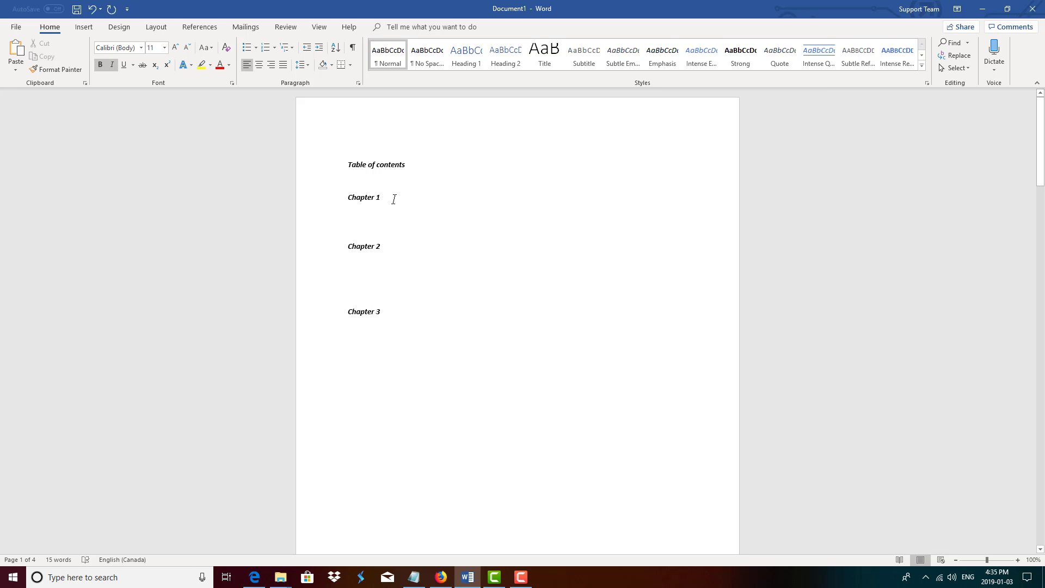
drag(385, 197, 346, 200)
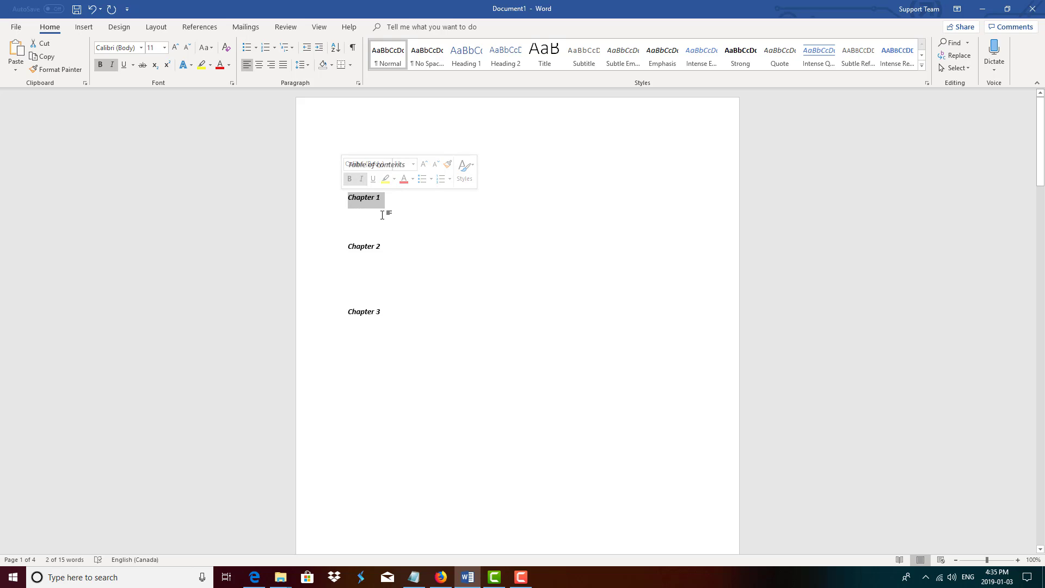
Hyperlink the Chapter 1 contents entry to the Chapter 1 heading in this document.
key(ctrl+k)
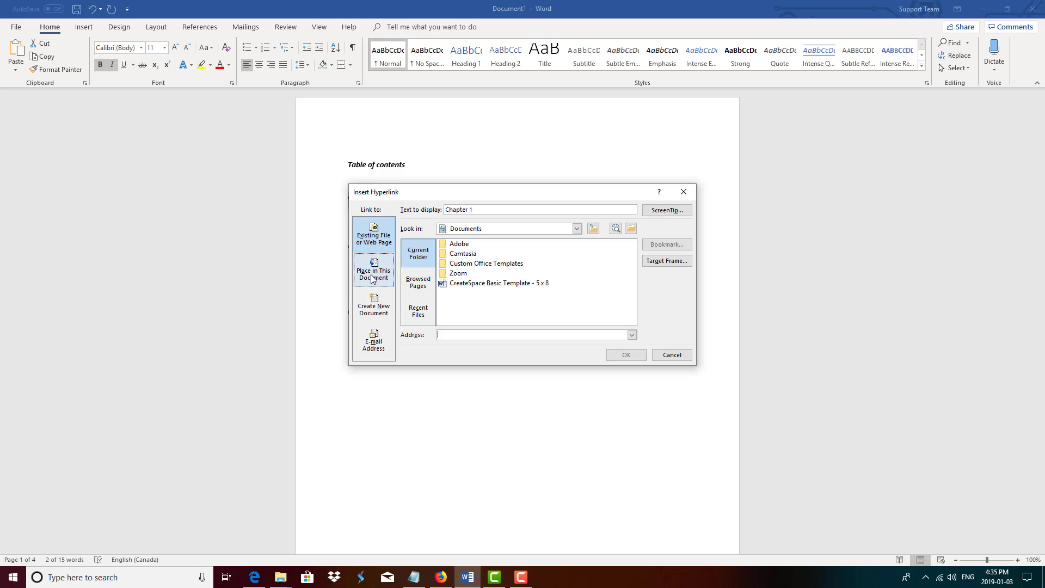
click(374, 276)
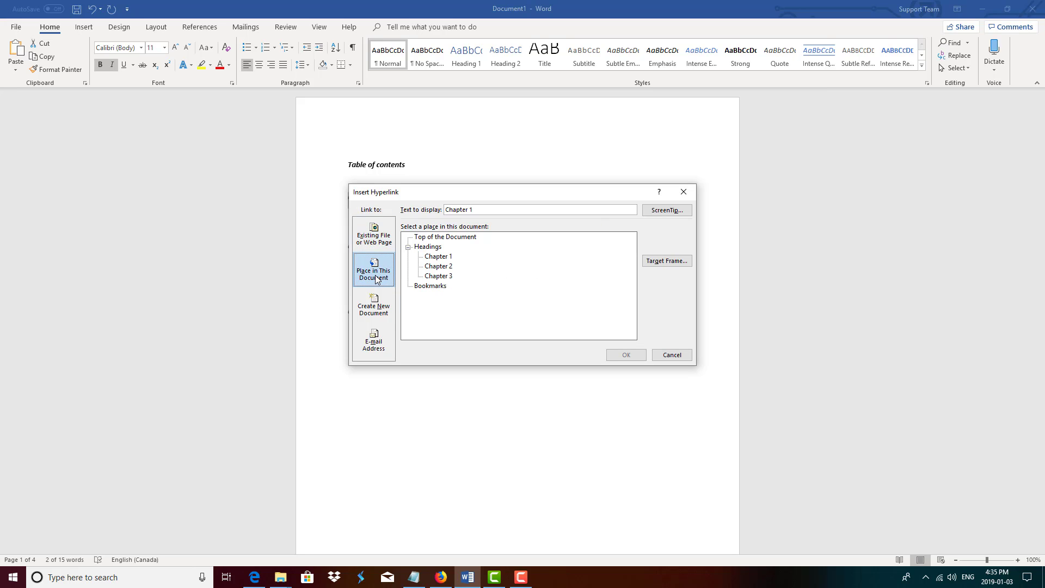
click(443, 257)
click(626, 355)
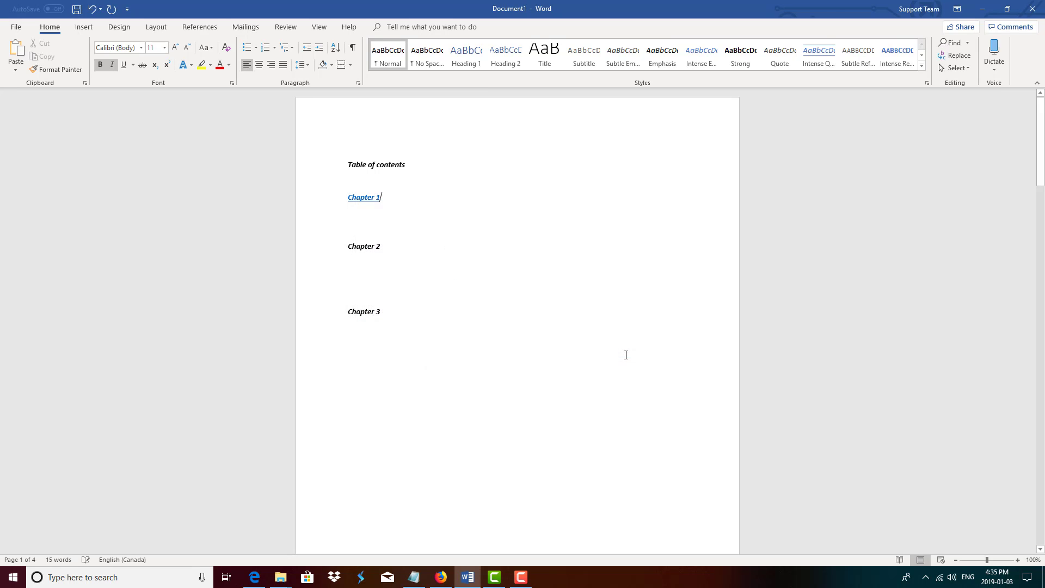
scroll(598, 386, down, 2)
Hyperlink the Chapter 2 contents entry to the Chapter 2 heading.
click(343, 194)
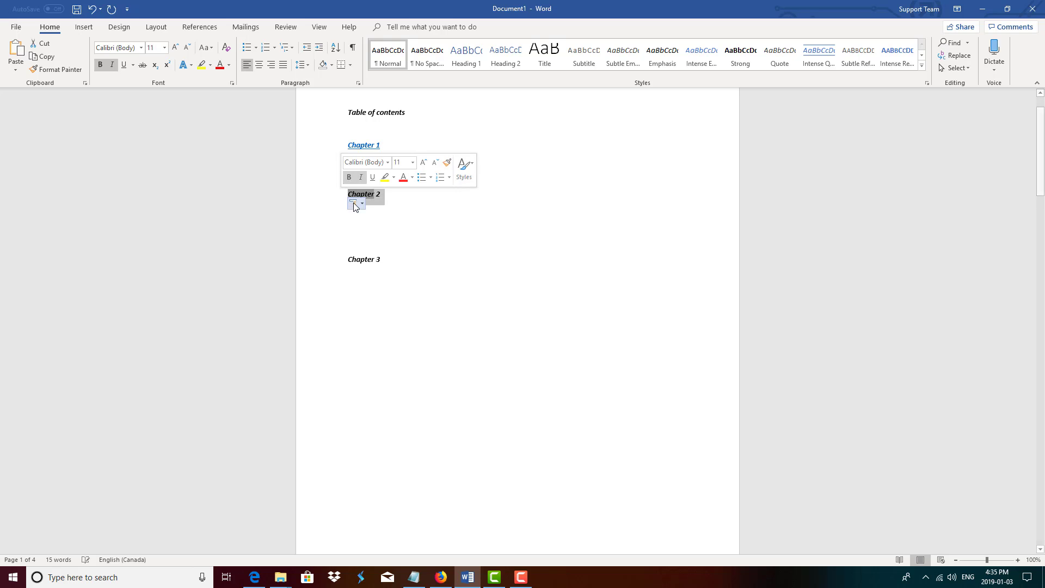
key(ctrl+k)
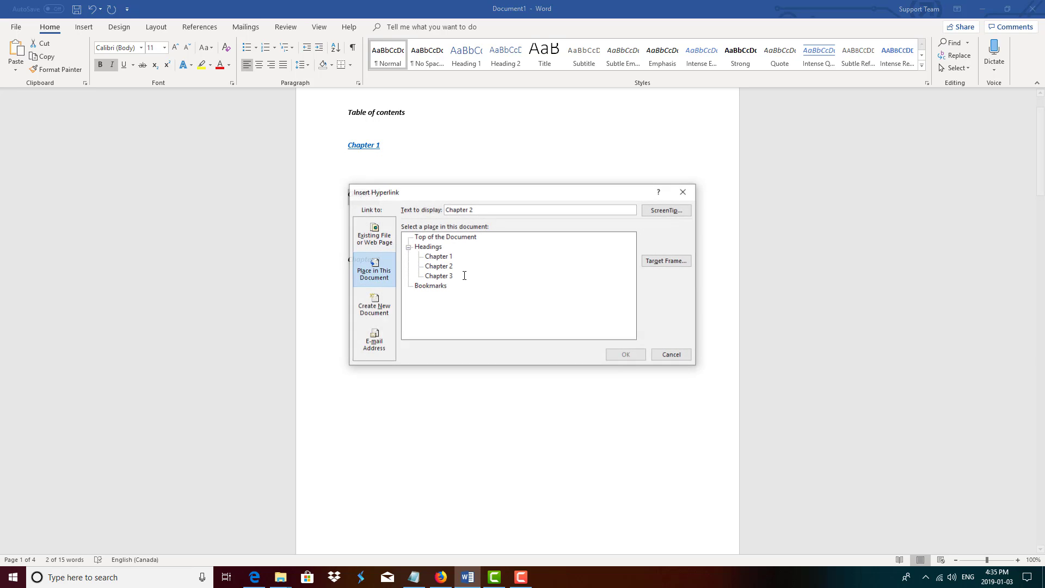
click(444, 267)
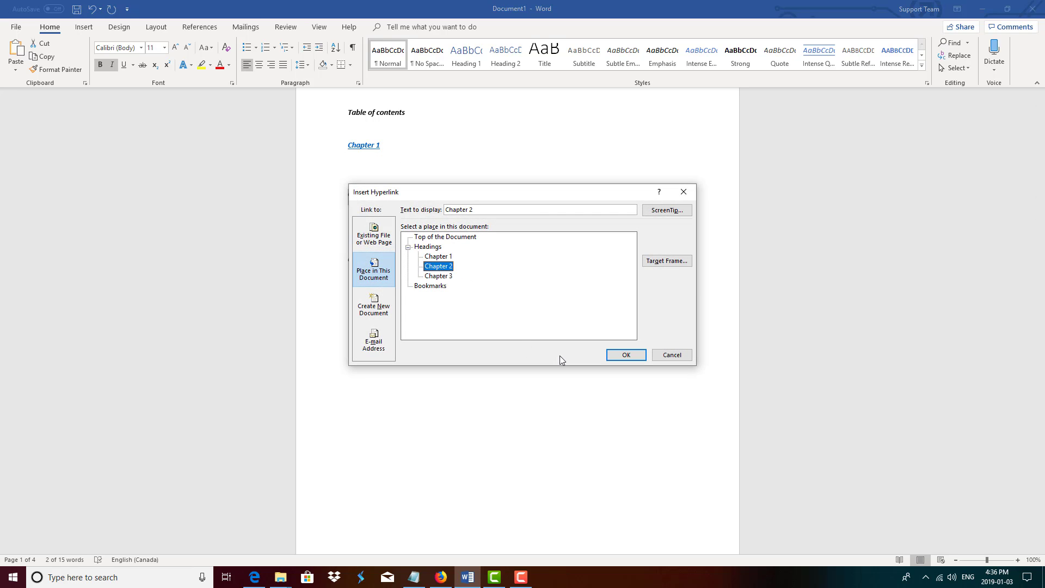
click(626, 355)
Hyperlink the Chapter 3 contents entry to the Chapter 3 heading.
click(301, 261)
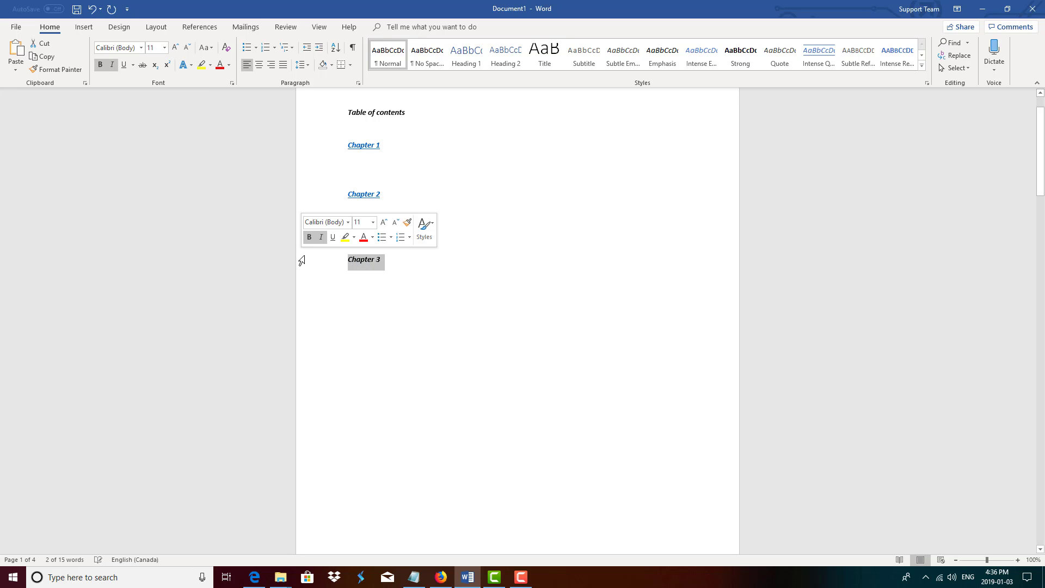
key(ctrl+k)
click(446, 277)
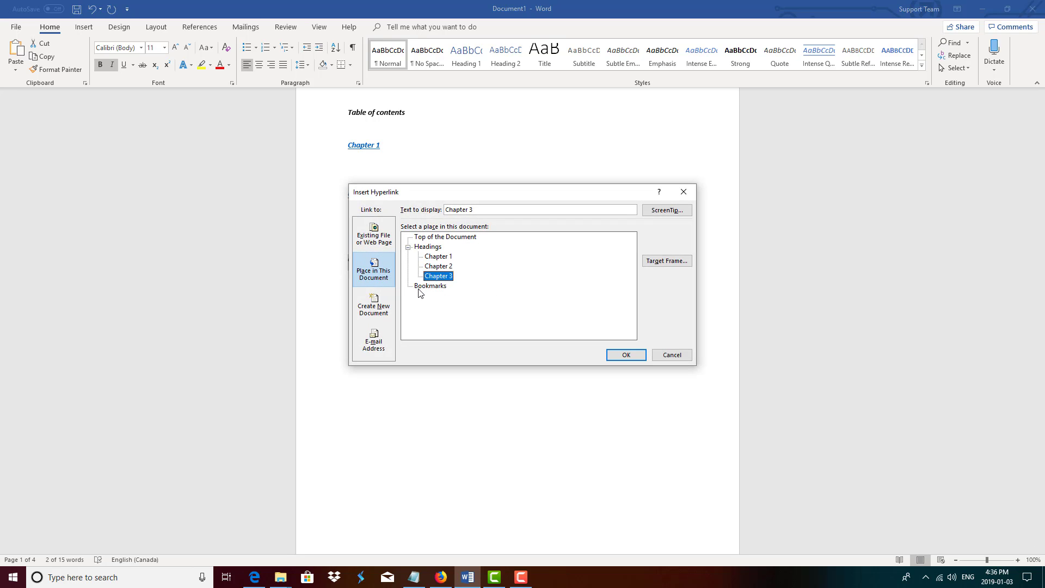
click(633, 359)
scroll(521, 345, down, 7)
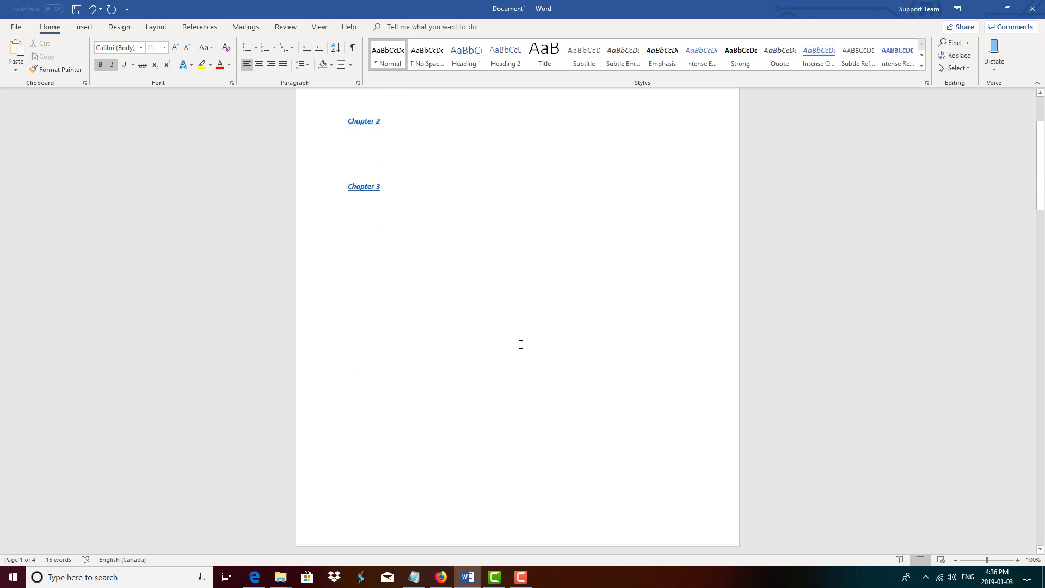
Follow the Chapter 3 contents link to confirm it jumps to its heading.
scroll(877, 221, up, 7)
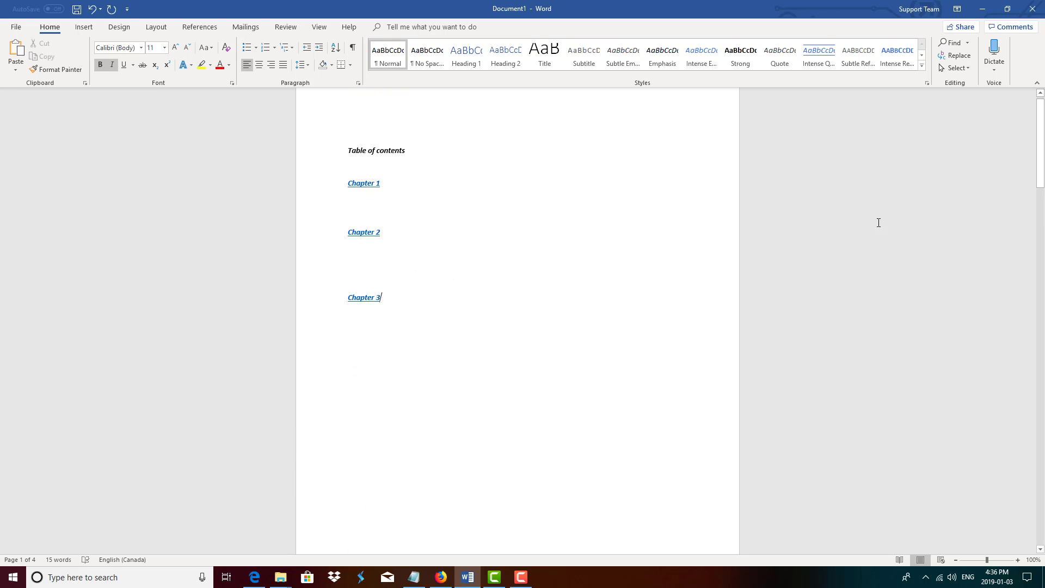
triple_click(367, 307)
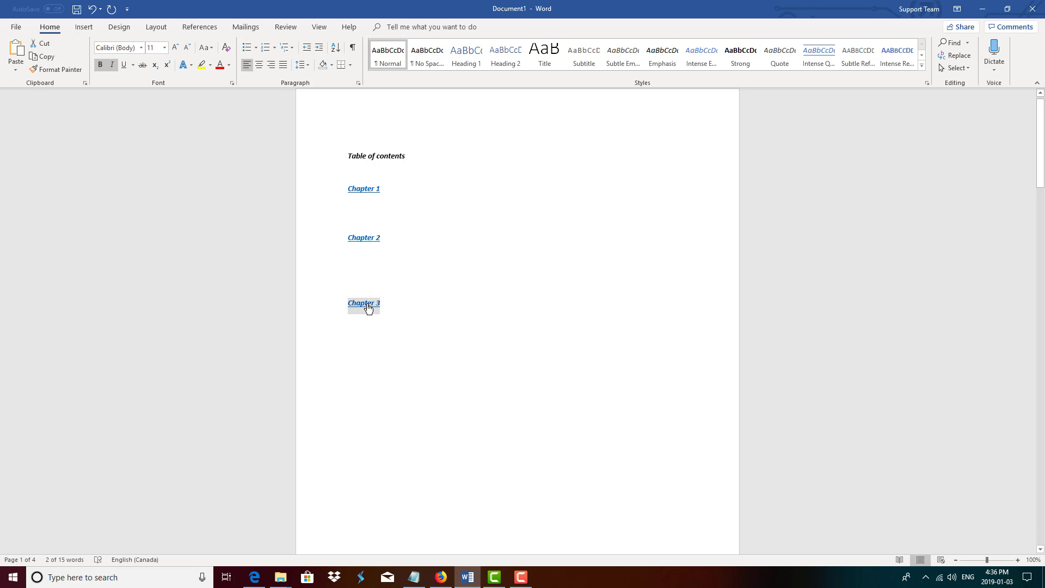
ctrl+click(367, 304)
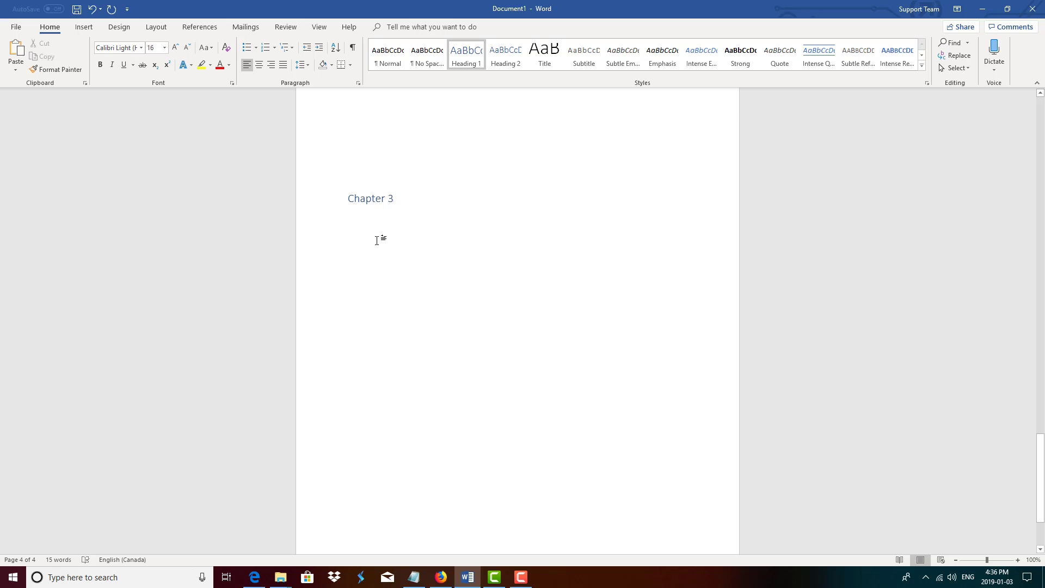
drag(1041, 428, 1042, 125)
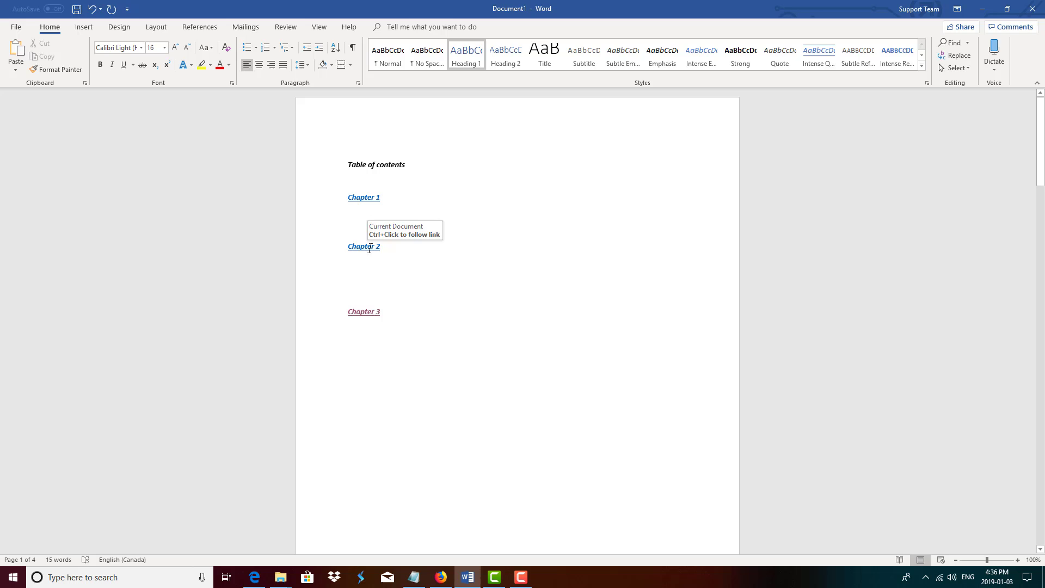
Follow the Chapter 2 contents link, then return to the table of contents.
triple_click(371, 252)
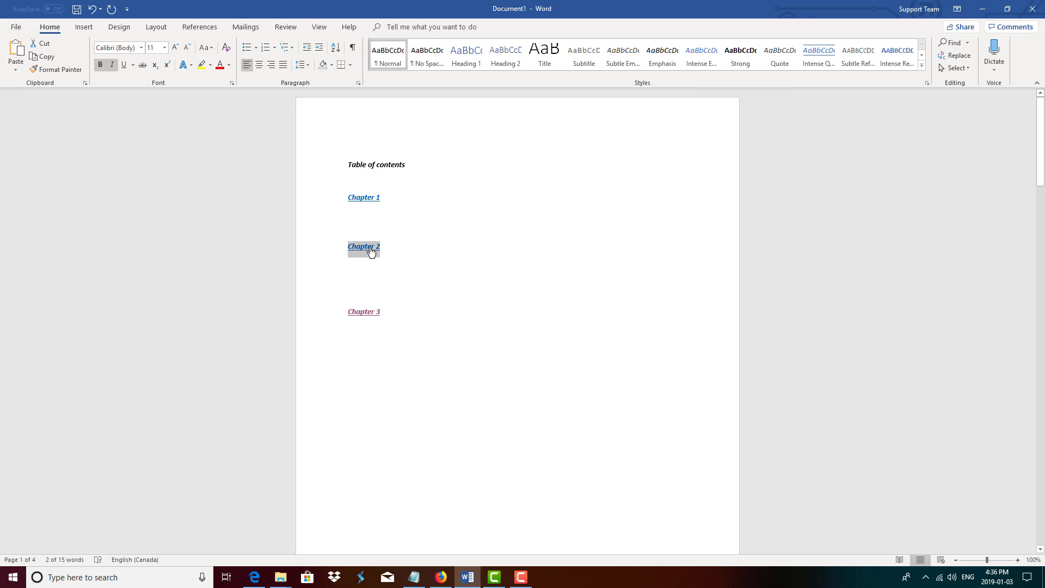
ctrl+click(370, 252)
scroll(385, 303, up, 5)
scroll(395, 336, up, 12)
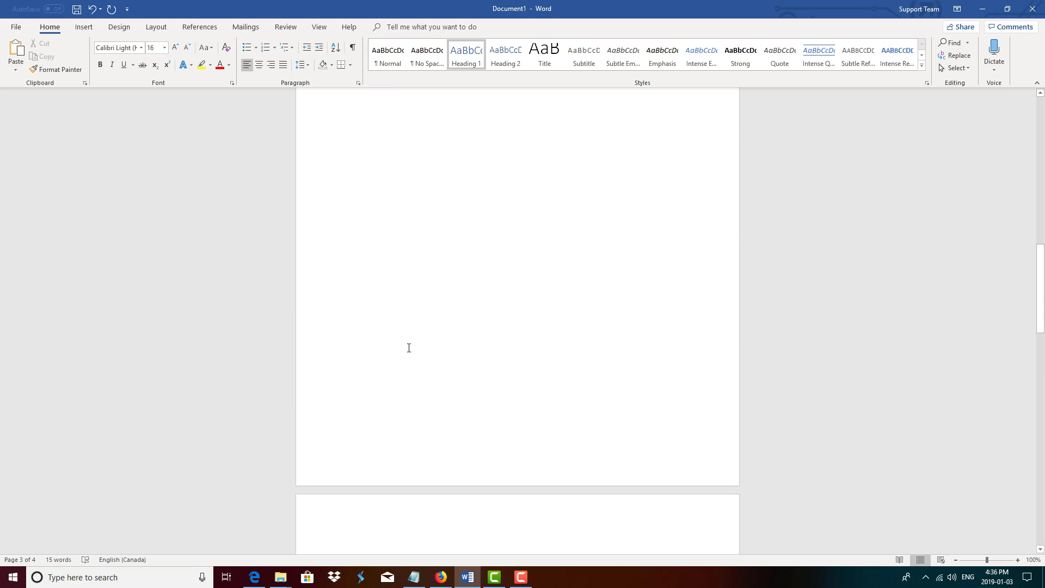
scroll(408, 224, up, 5)
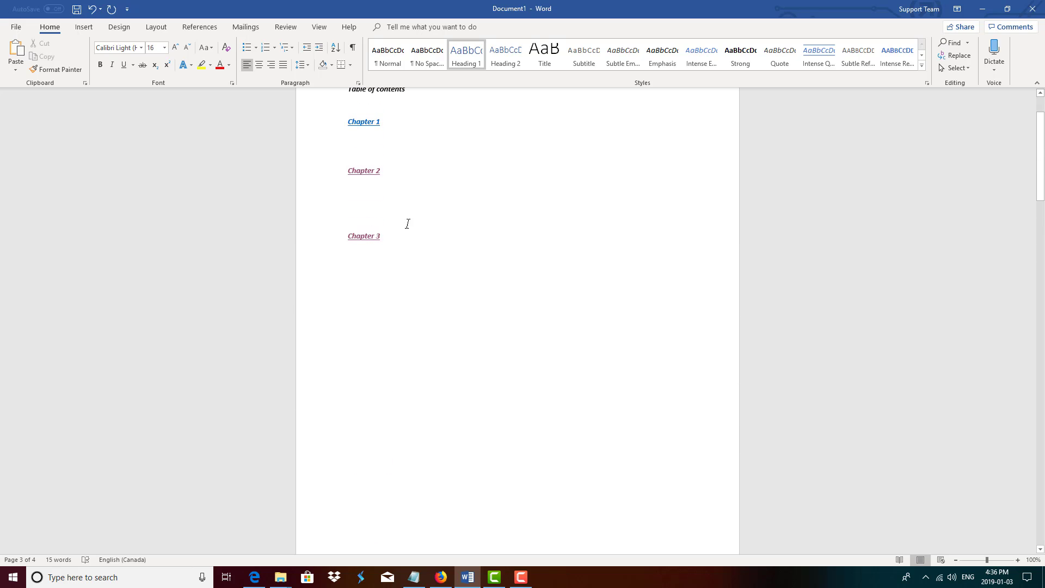
scroll(416, 360, up, 3)
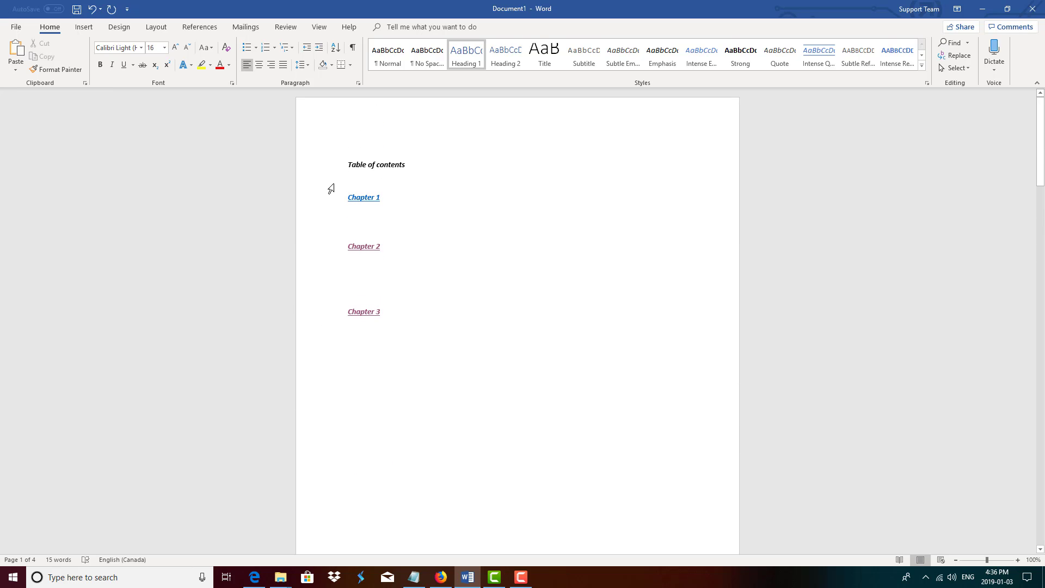